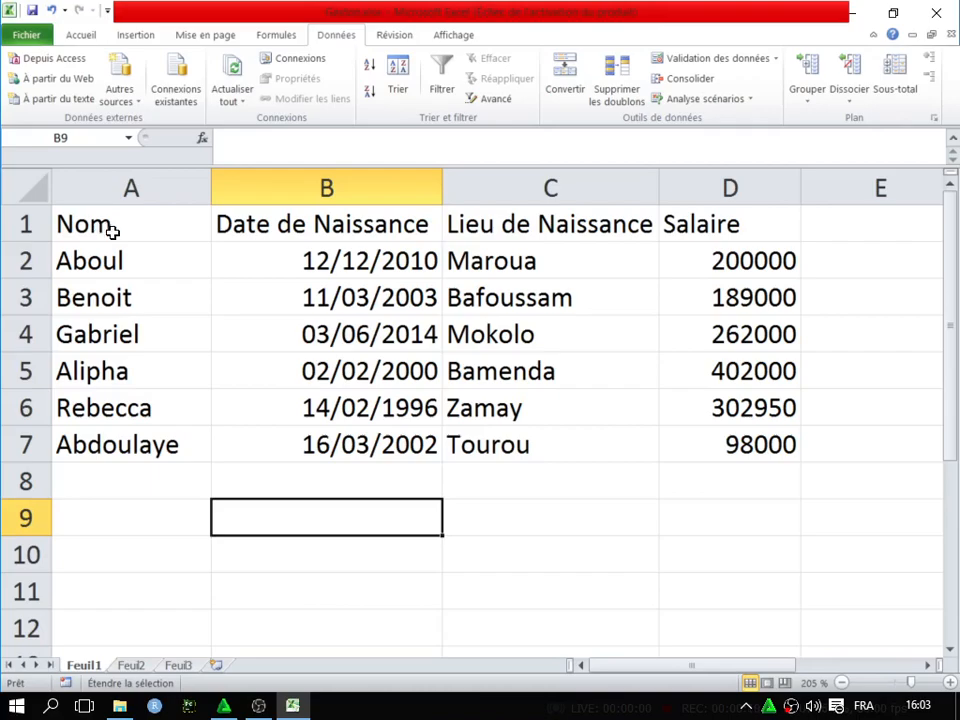
# Step: Turn off the extended selection mode and select the header cells A1:D1
pyautogui.click(88, 228)
pyautogui.click(285, 231)
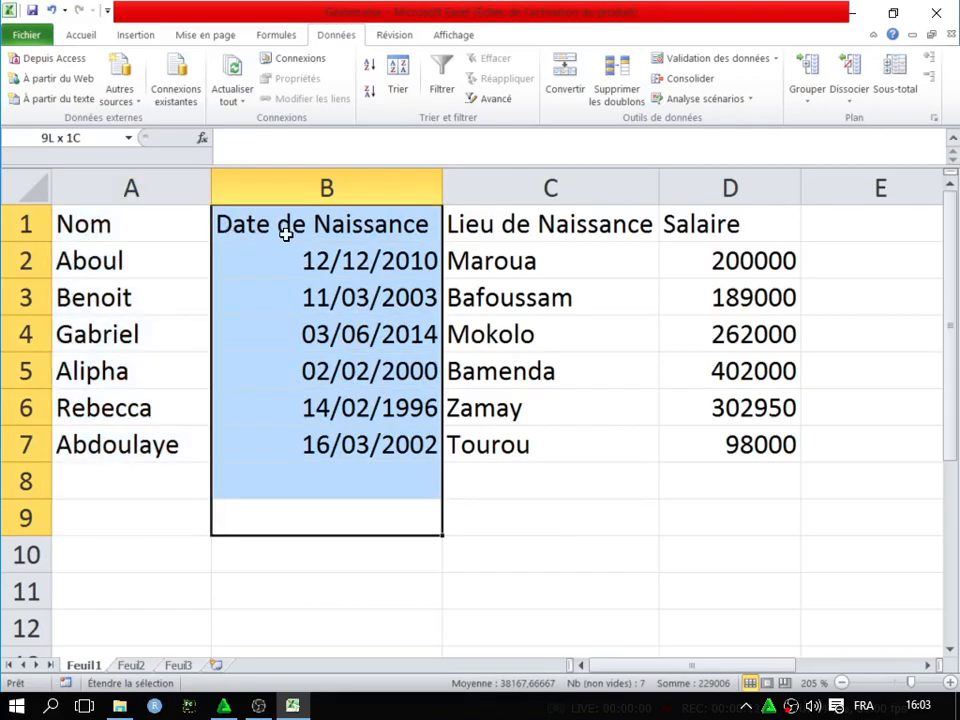
pyautogui.press('F8')
pyautogui.moveTo(147, 225); pyautogui.dragTo(730, 224)
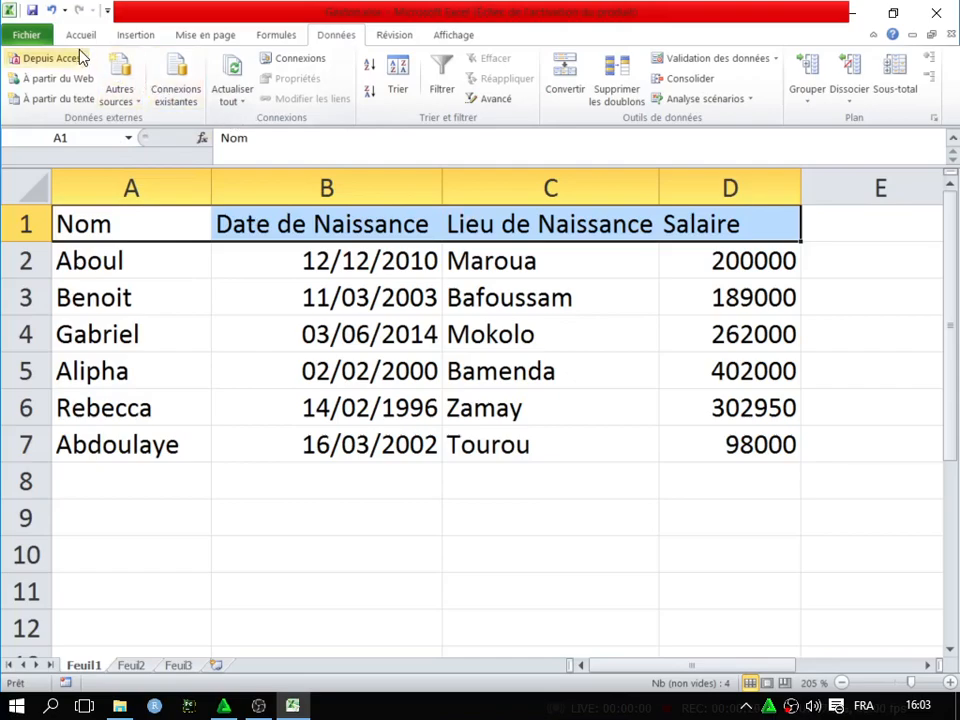
# Step: Make the header cells A1:D1 bold
pyautogui.click(145, 284)
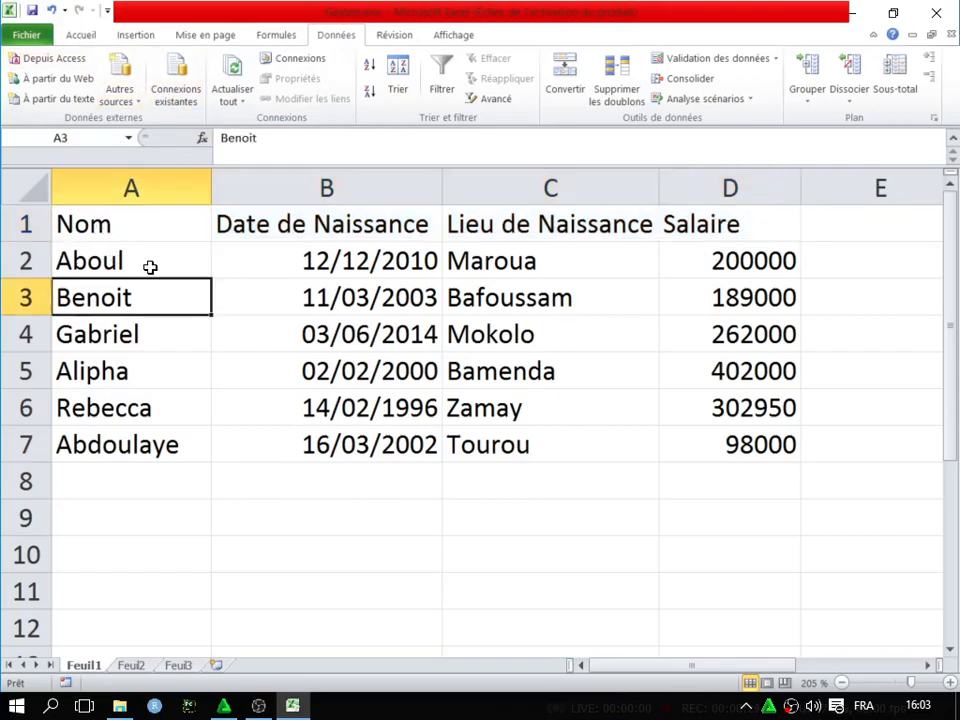
pyautogui.click(83, 226)
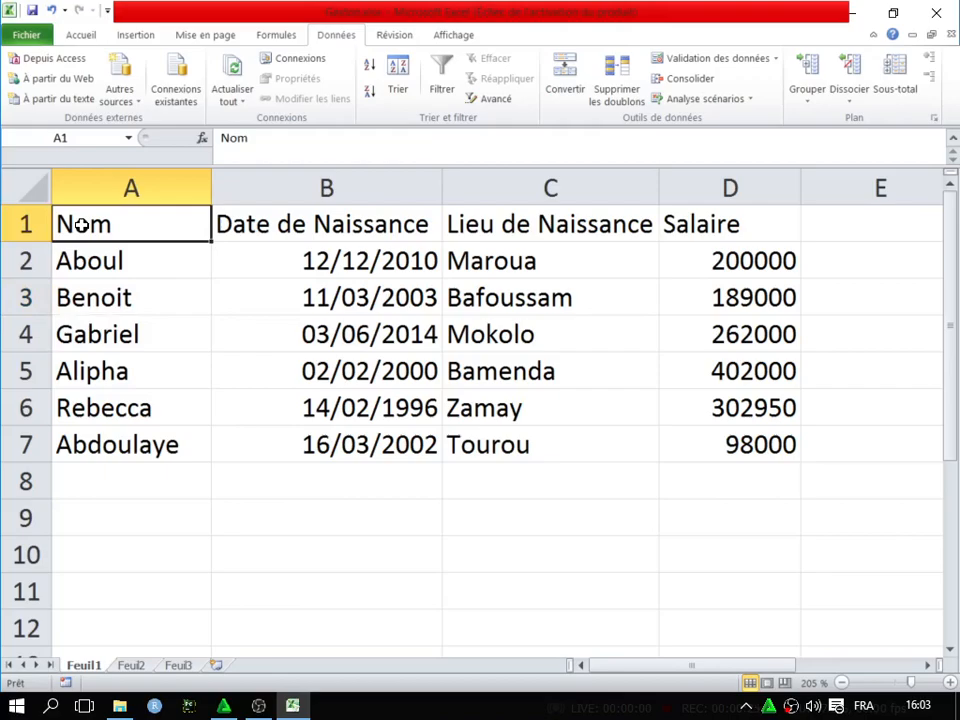
pyautogui.moveTo(81, 221); pyautogui.dragTo(681, 223)
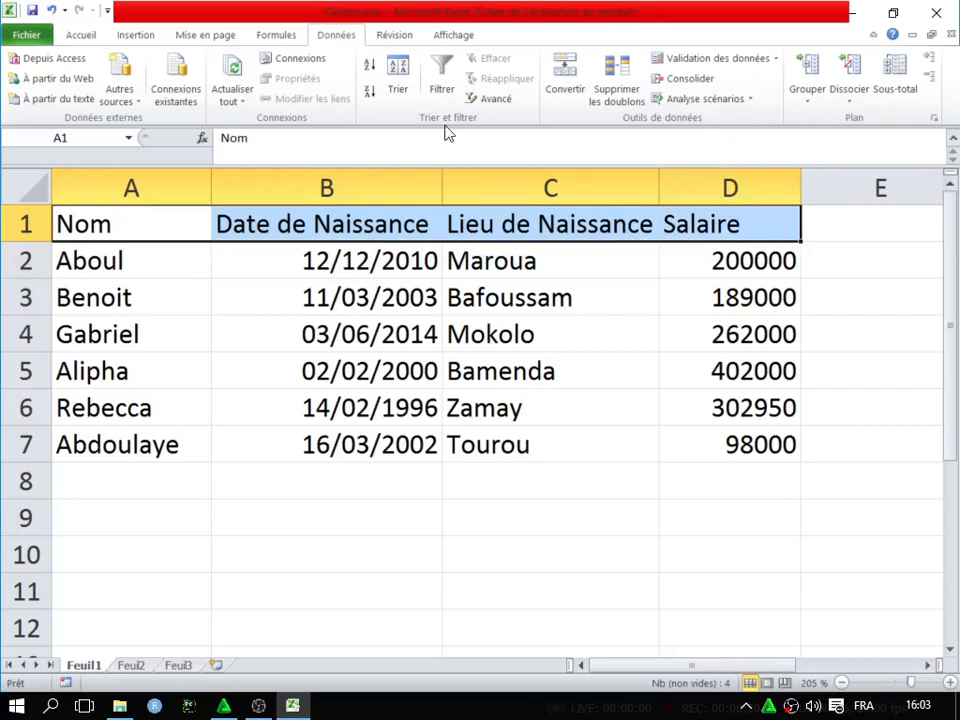
pyautogui.click(80, 38)
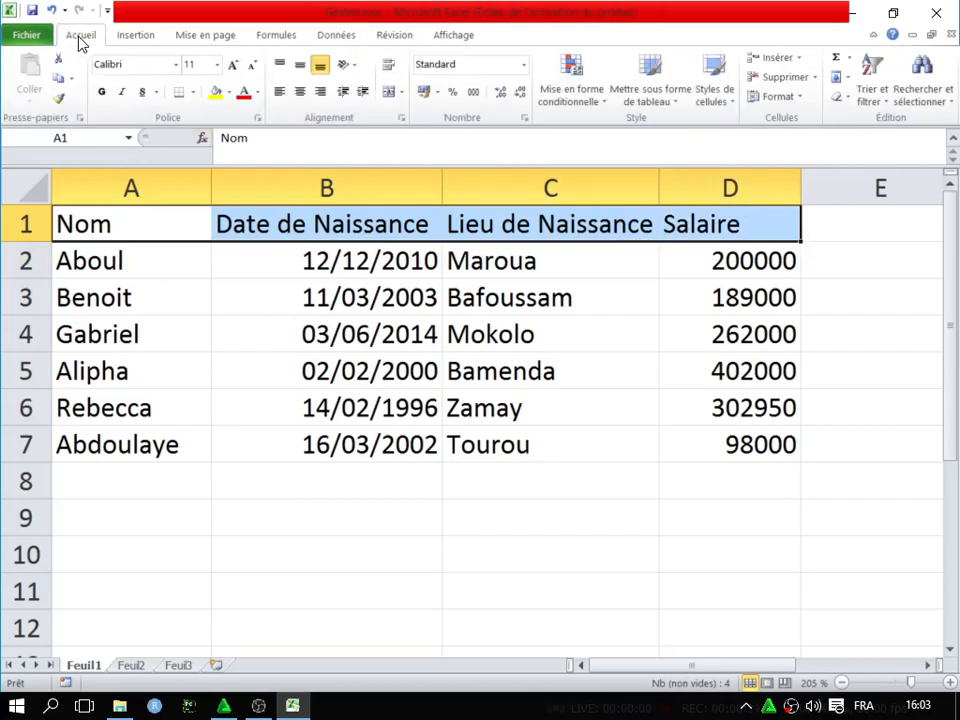
pyautogui.click(101, 92)
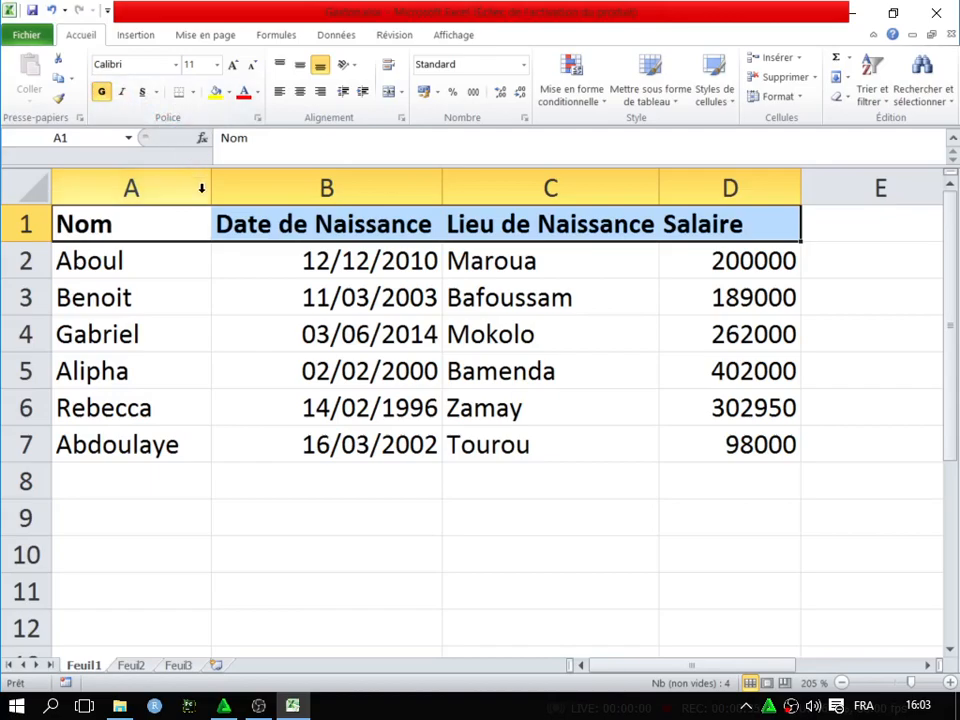
# Step: Set the header row's font to Arial and its text colour to the standard dark blue
pyautogui.click(178, 67)
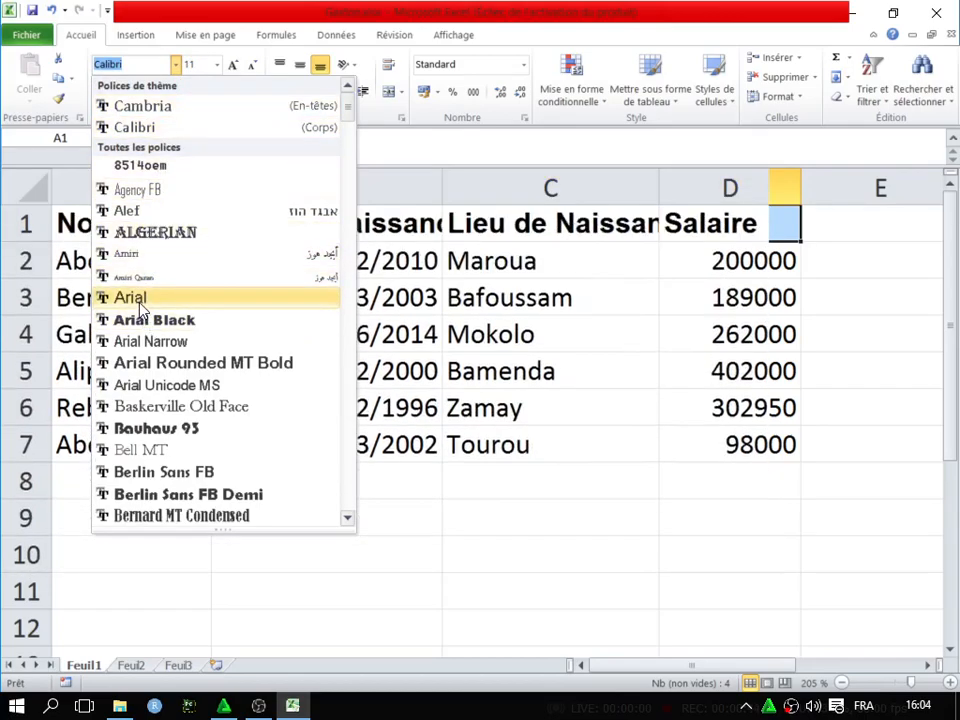
pyautogui.click(133, 298)
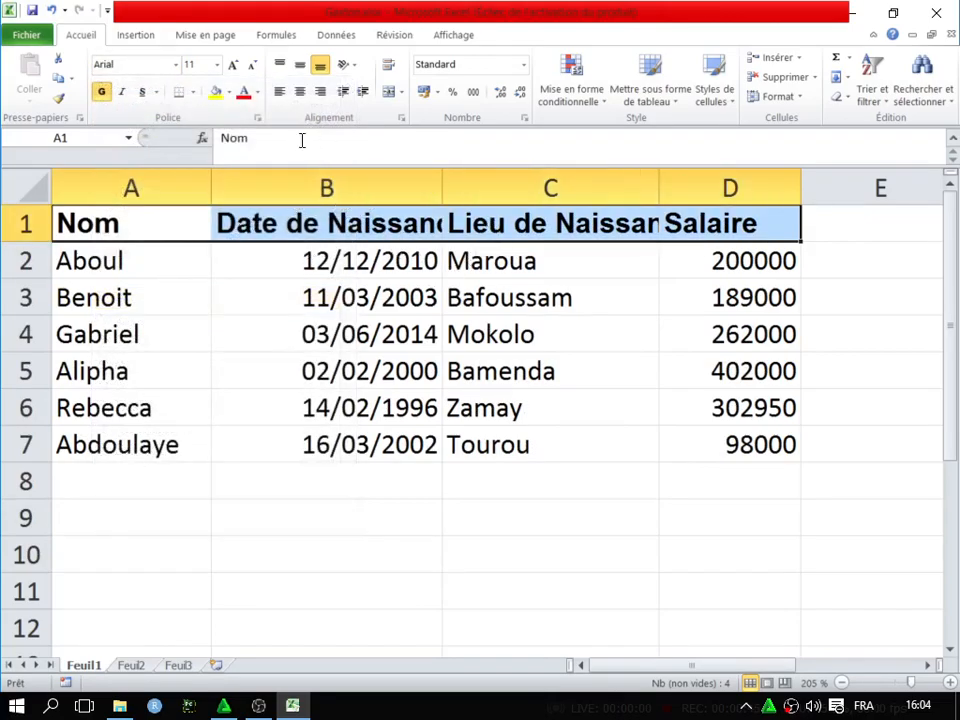
pyautogui.click(257, 92)
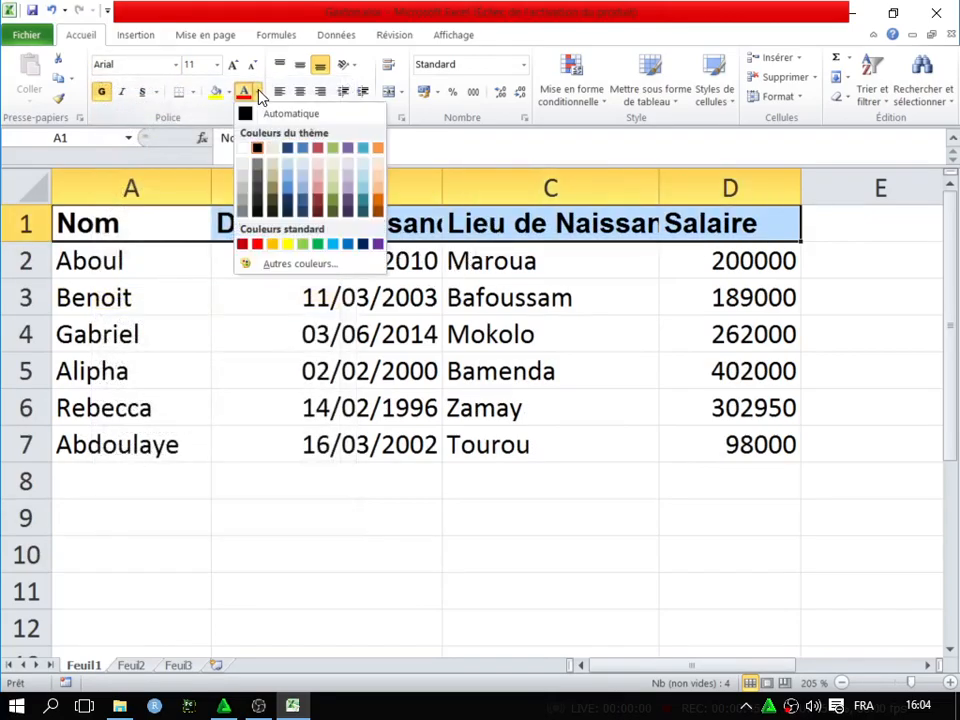
pyautogui.click(363, 244)
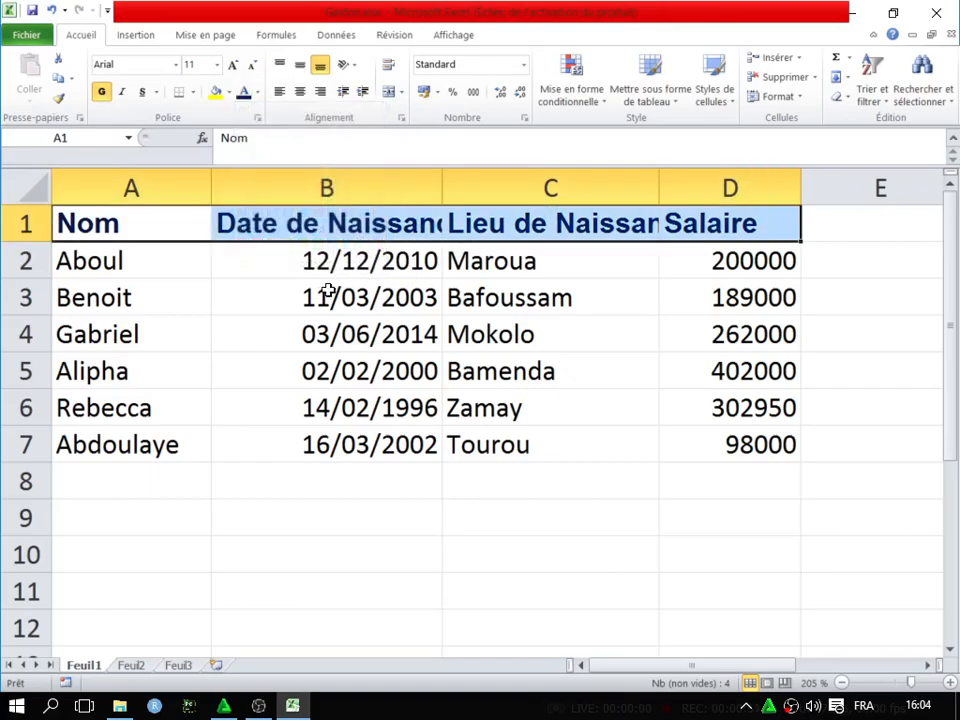
pyautogui.click(265, 328)
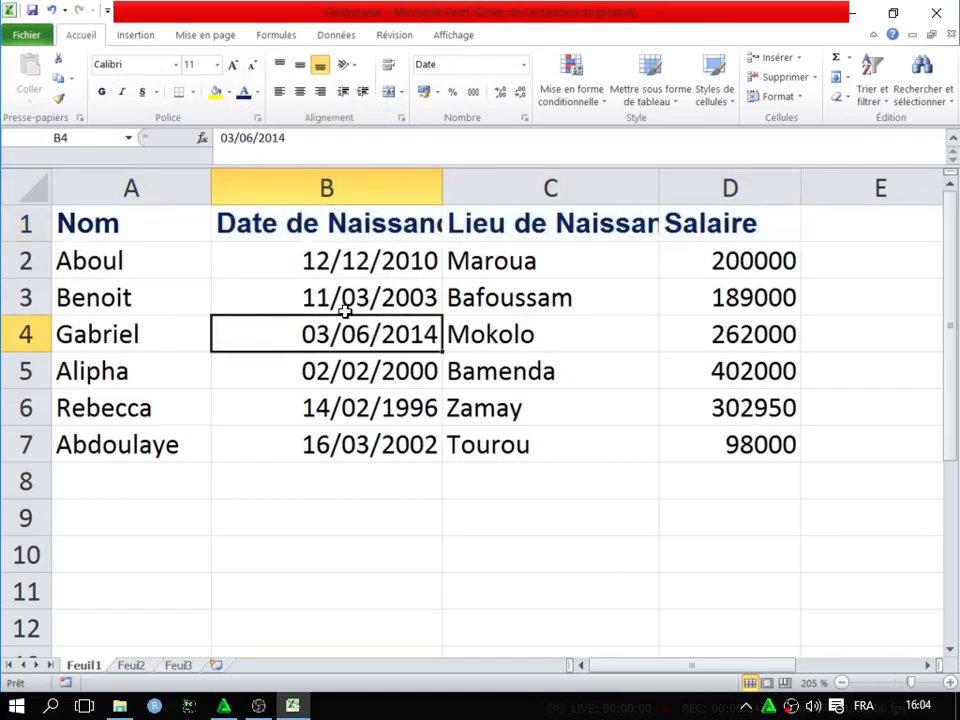
# Step: Autofit the widths of columns B and C to their header text
pyautogui.doubleClick(441, 193)
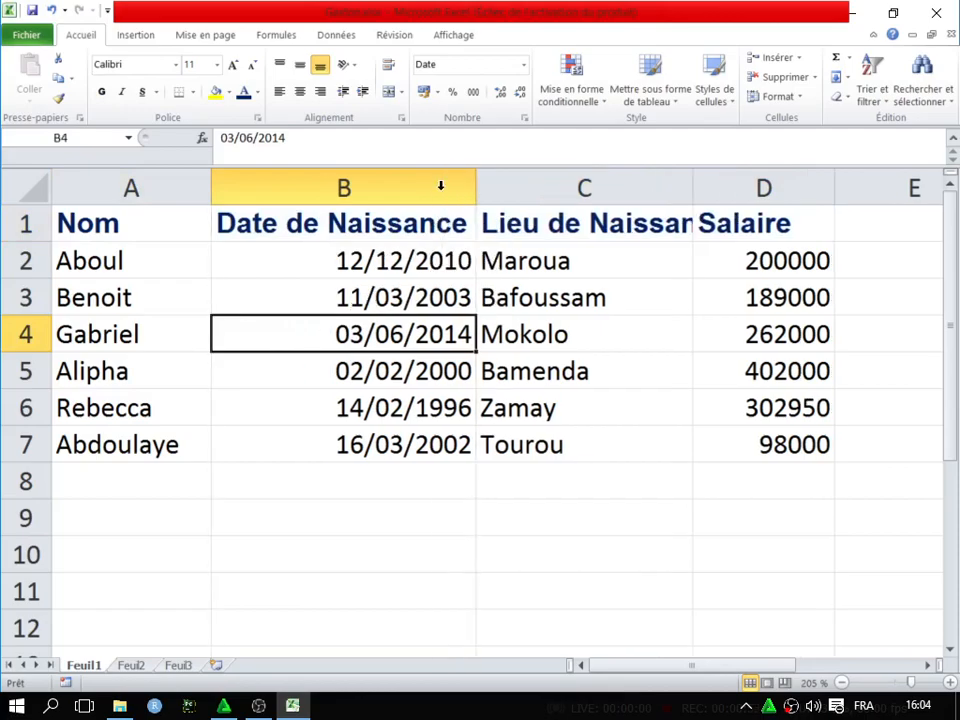
pyautogui.doubleClick(693, 181)
pyautogui.click(656, 332)
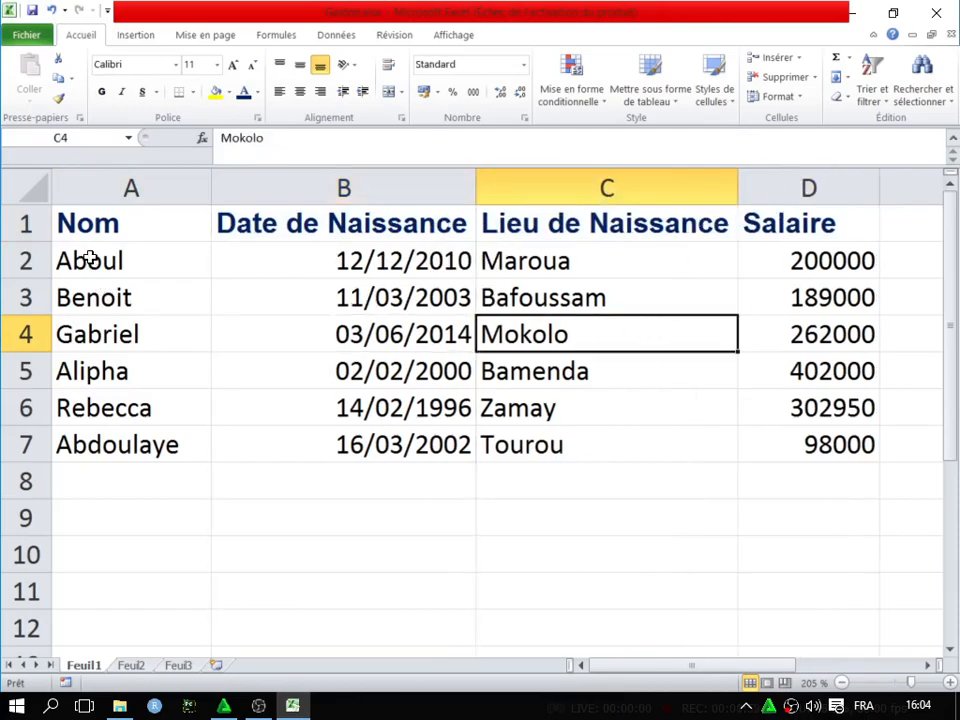
# Step: Apply all borders to the whole table A1:D7
pyautogui.moveTo(100, 224); pyautogui.dragTo(825, 440)
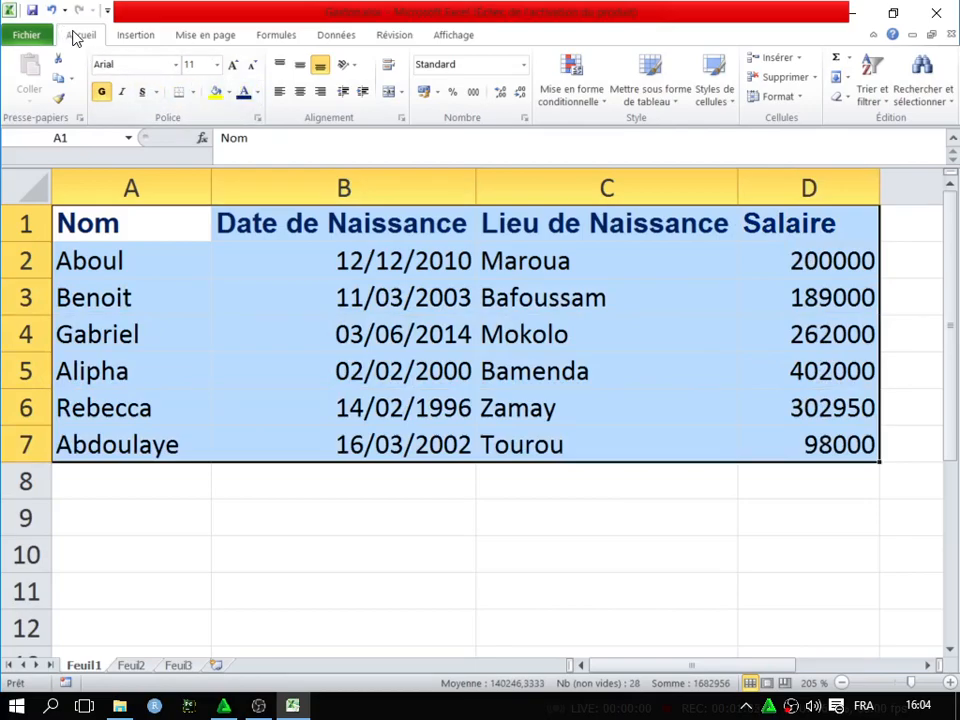
pyautogui.click(194, 92)
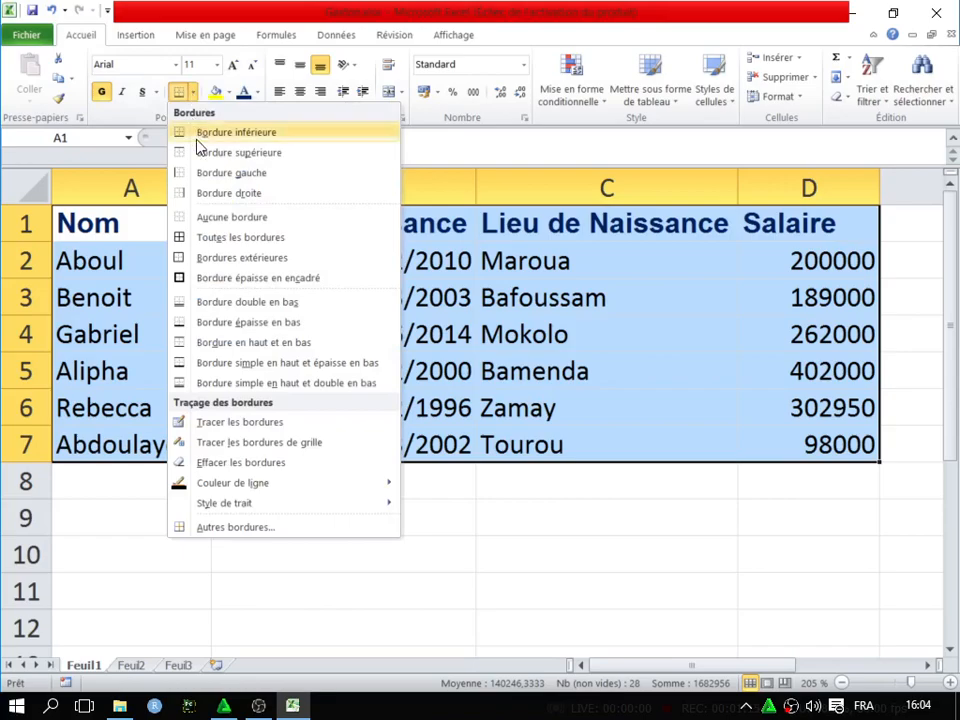
pyautogui.click(225, 239)
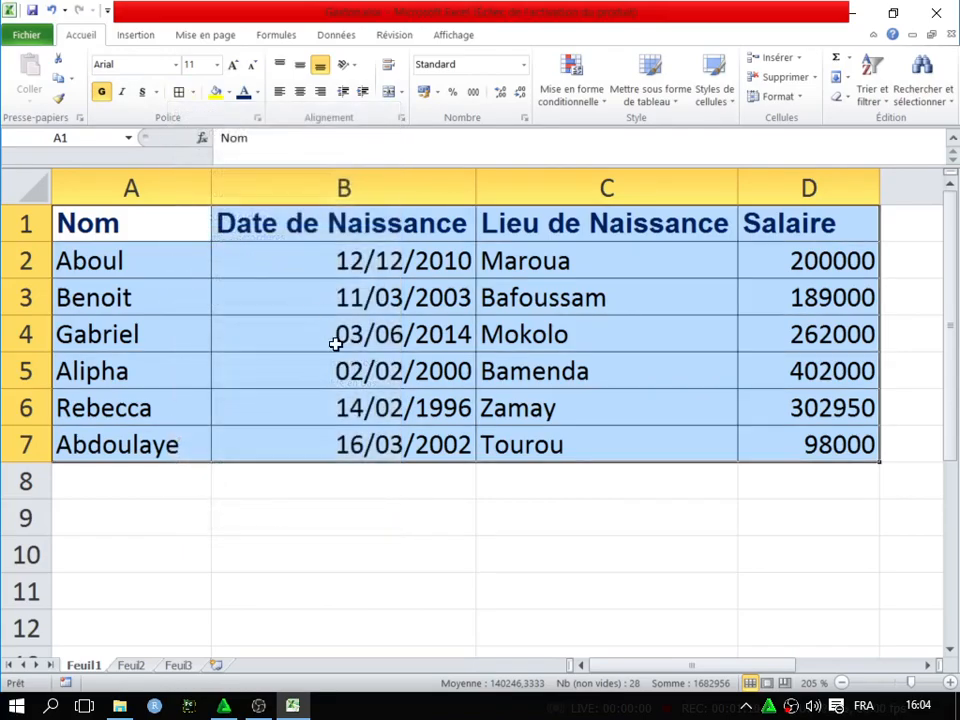
pyautogui.click(293, 561)
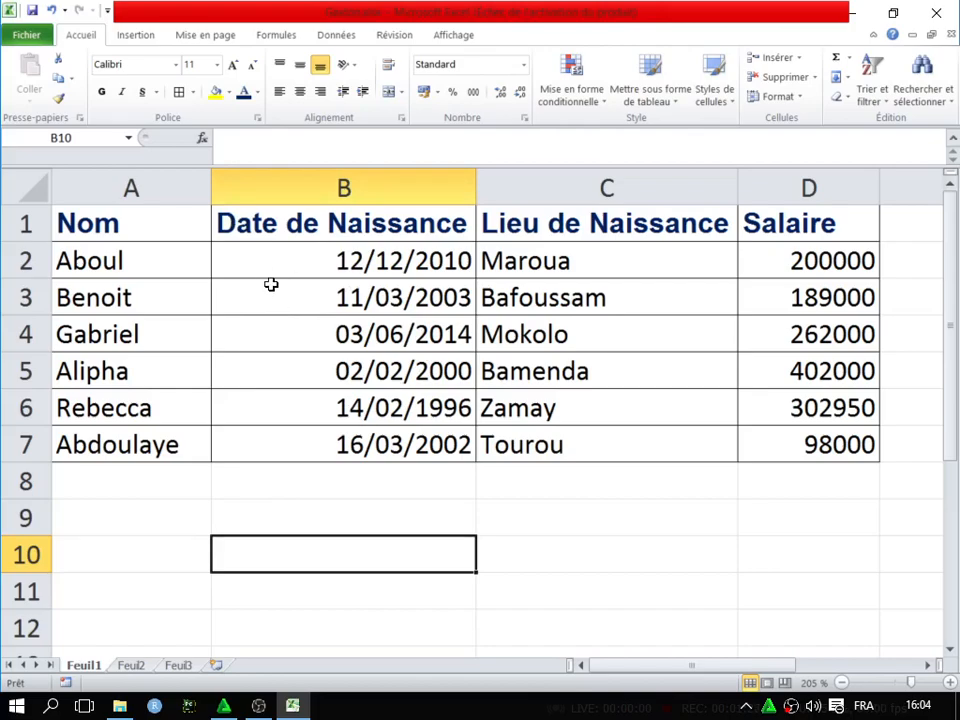
pyautogui.click(279, 362)
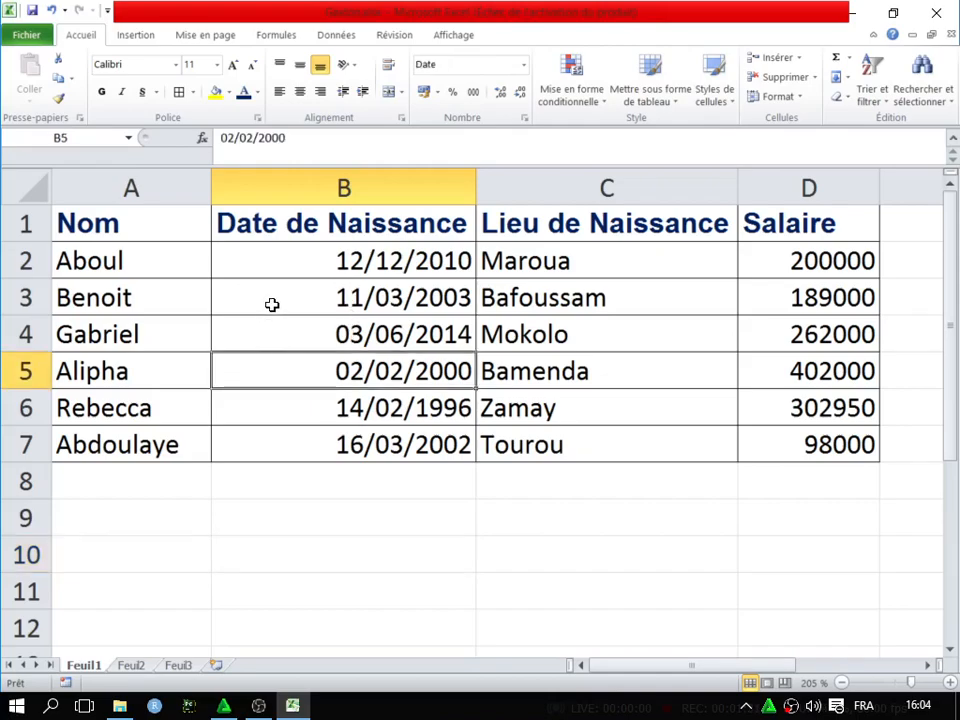
pyautogui.moveTo(143, 259); pyautogui.dragTo(782, 441)
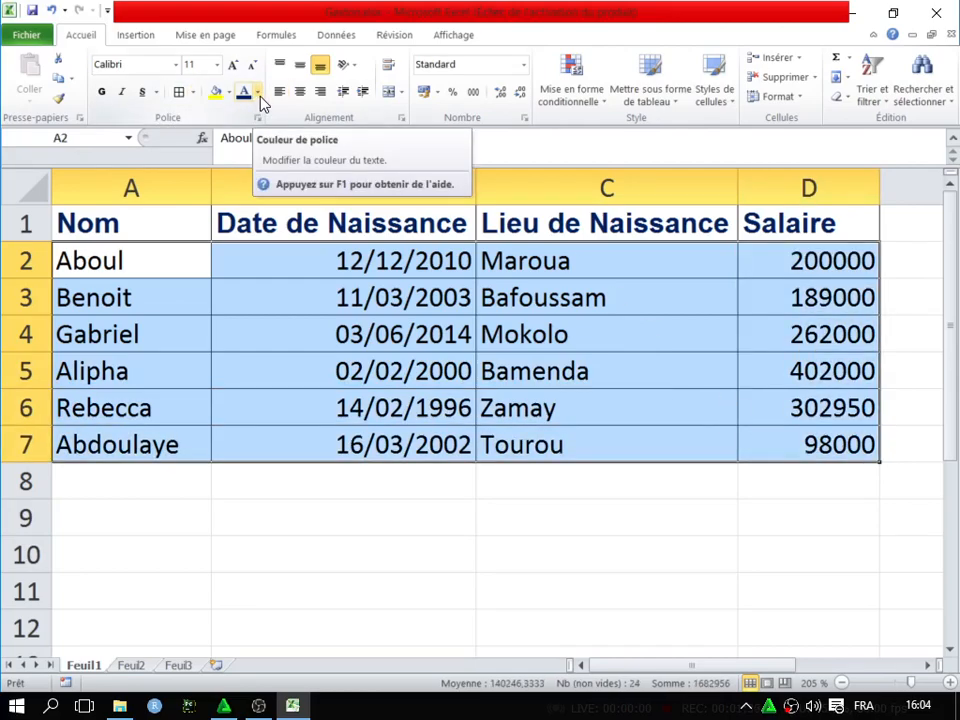
pyautogui.click(242, 264)
# Step: Fill the header cells A1:D1 with the lightest orange theme colour
pyautogui.click(76, 228)
pyautogui.moveTo(76, 228); pyautogui.dragTo(801, 221)
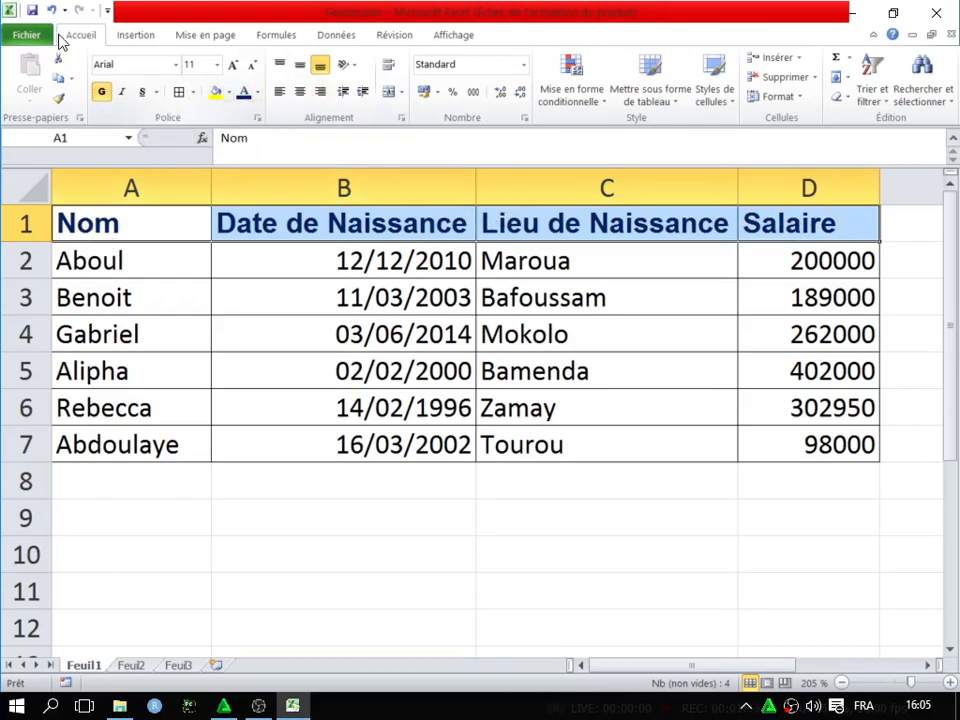
pyautogui.click(229, 92)
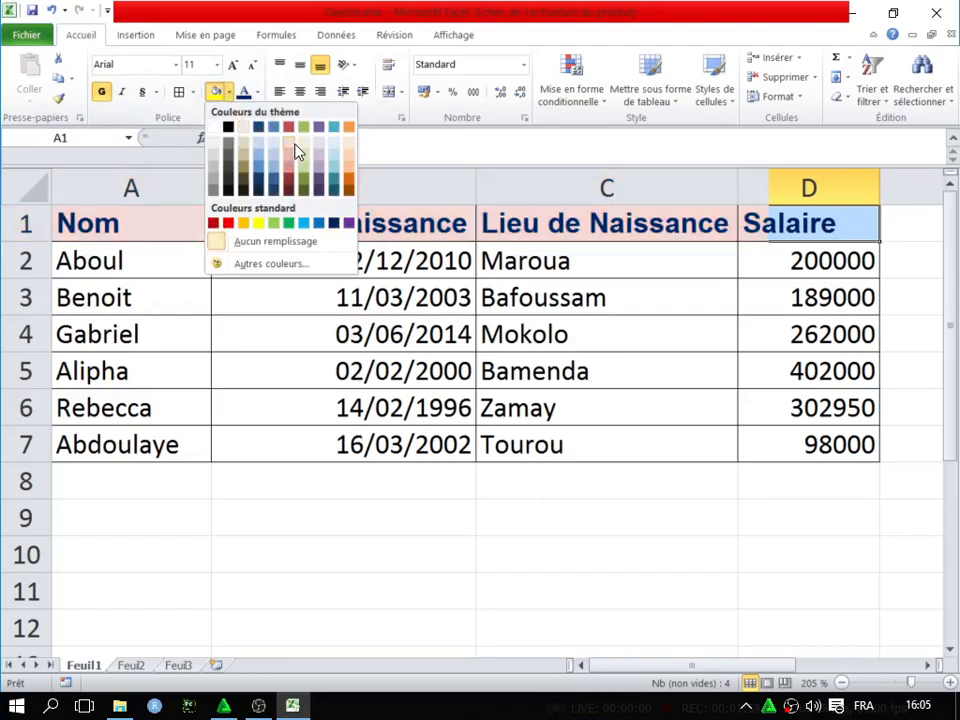
pyautogui.click(349, 147)
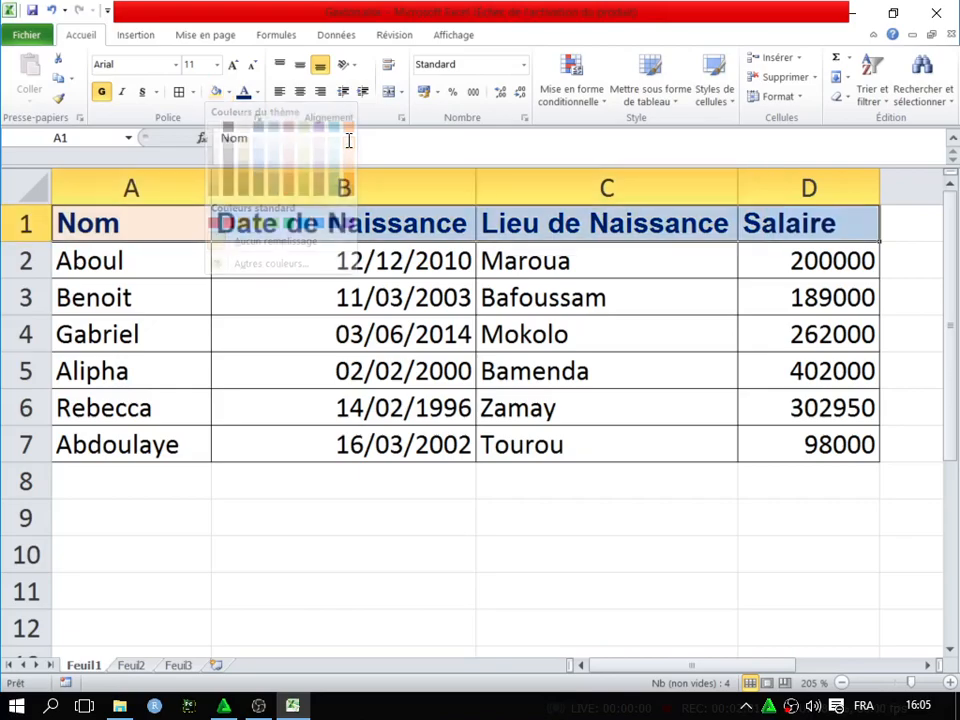
pyautogui.click(454, 299)
# Step: Fill the data cells A2:D7 with a light grey theme colour
pyautogui.click(132, 253)
pyautogui.moveTo(132, 253); pyautogui.dragTo(759, 440)
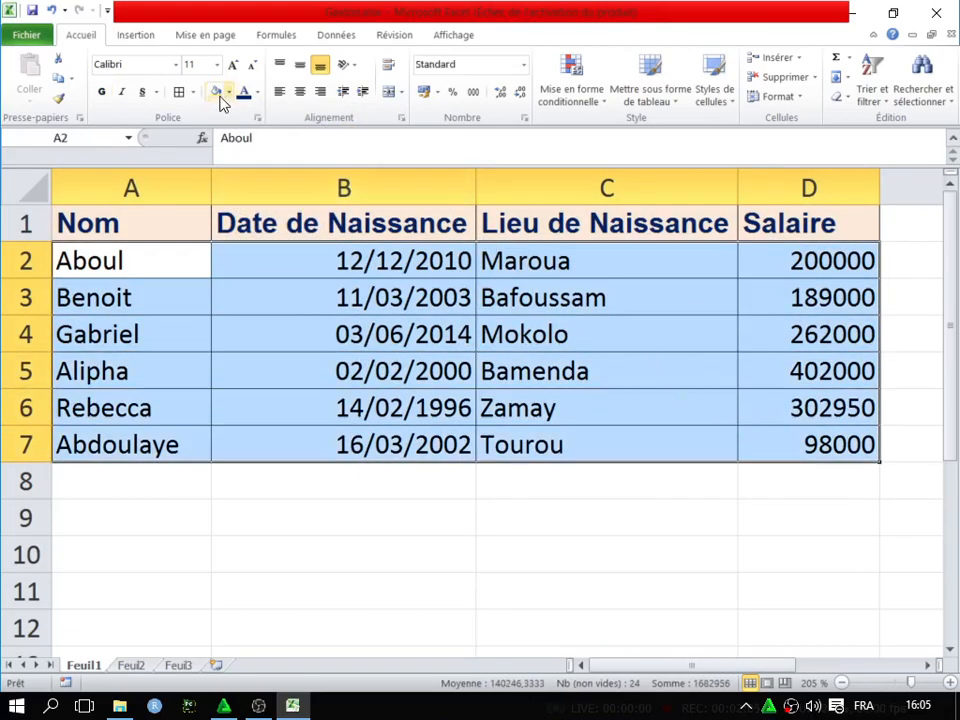
pyautogui.click(257, 92)
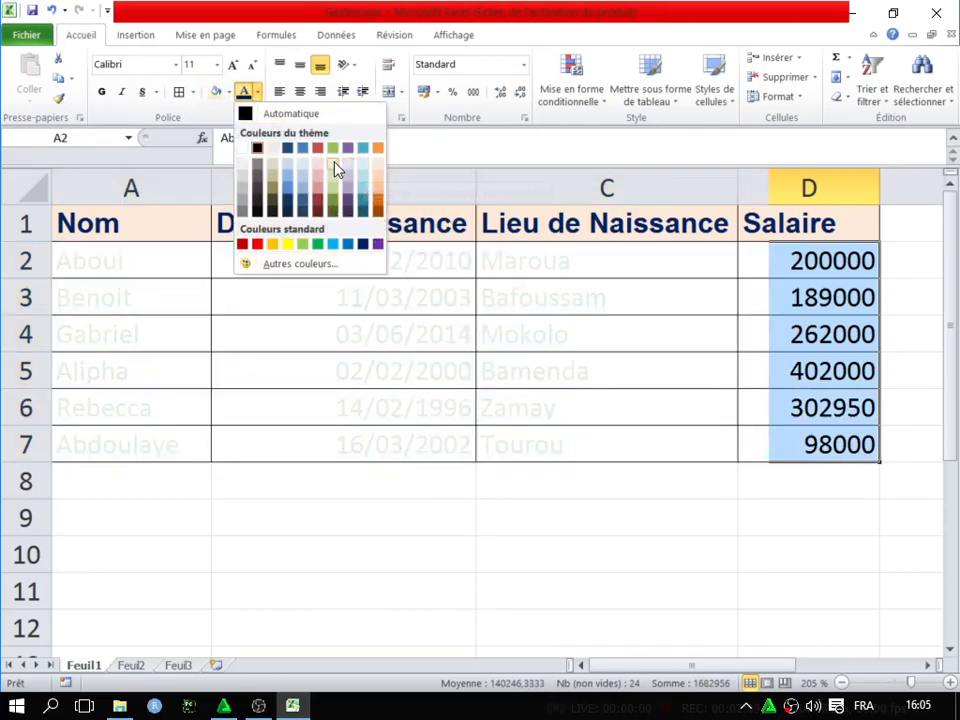
pyautogui.click(228, 92)
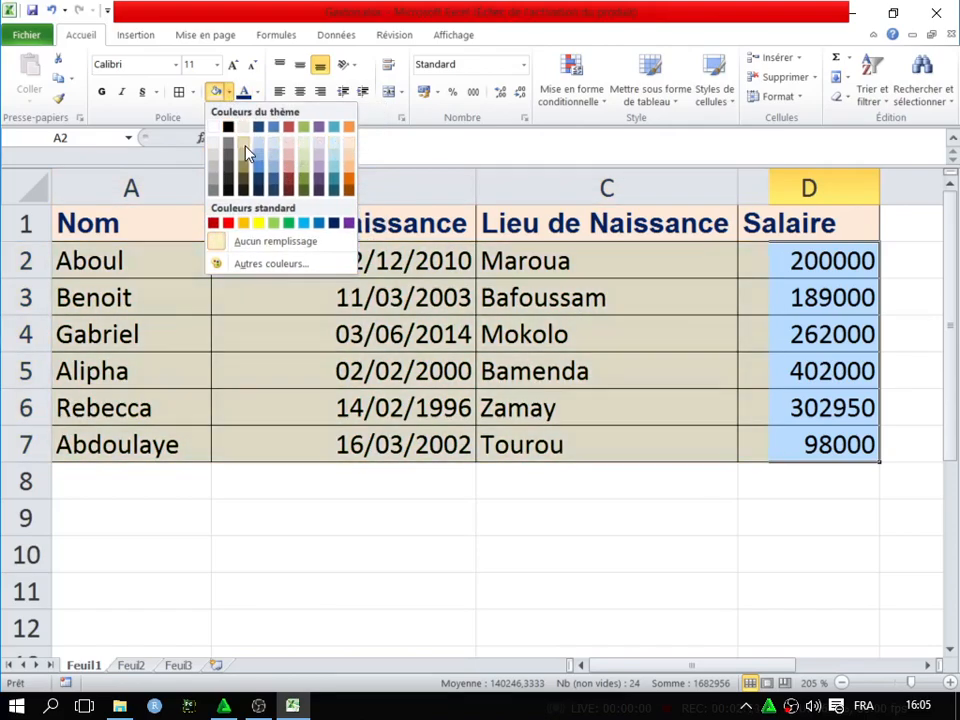
pyautogui.click(214, 154)
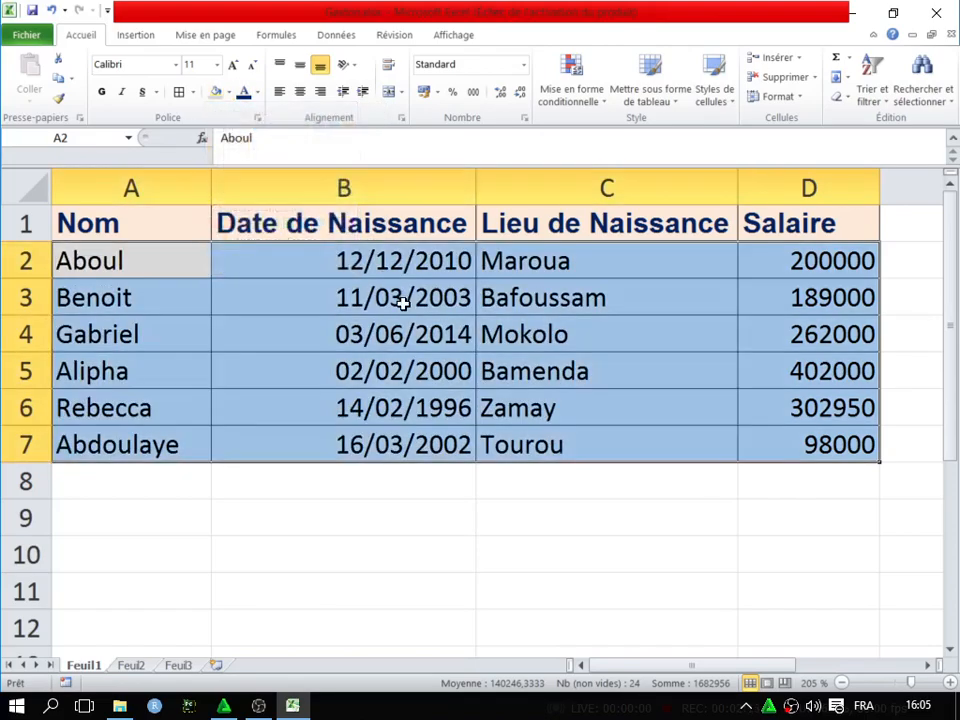
pyautogui.click(402, 302)
pyautogui.click(561, 304)
pyautogui.click(550, 371)
pyautogui.scroll(-4, 449, 353)
pyautogui.scroll(4, 449, 353)
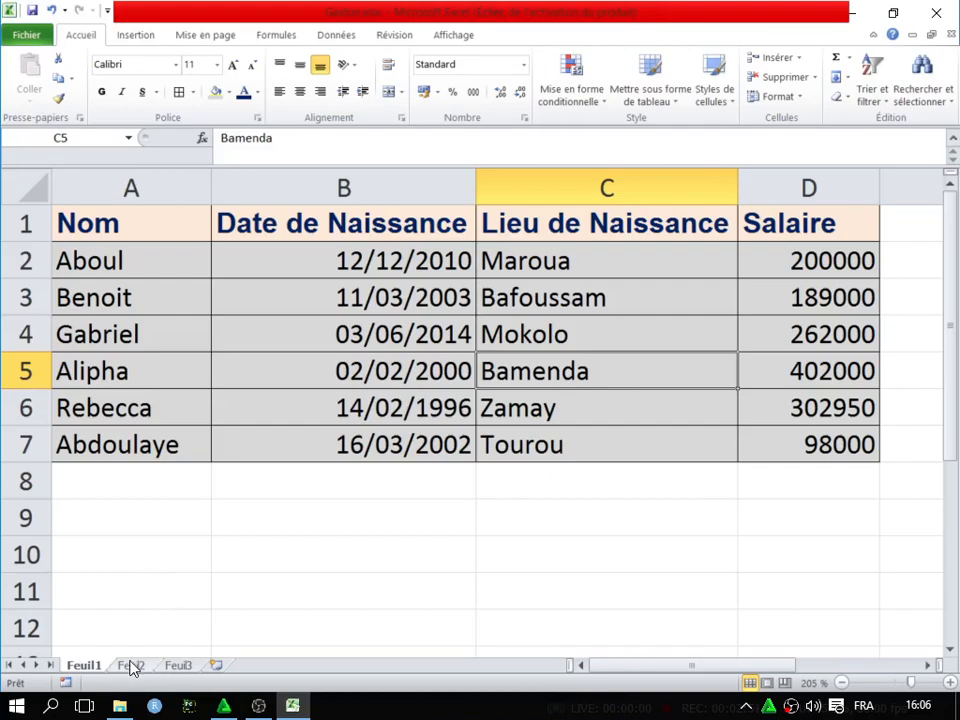
# Step: Rename the sheet Feuil1 as "Weekend Excel"
pyautogui.moveTo(127, 695)
pyautogui.doubleClick(85, 665)
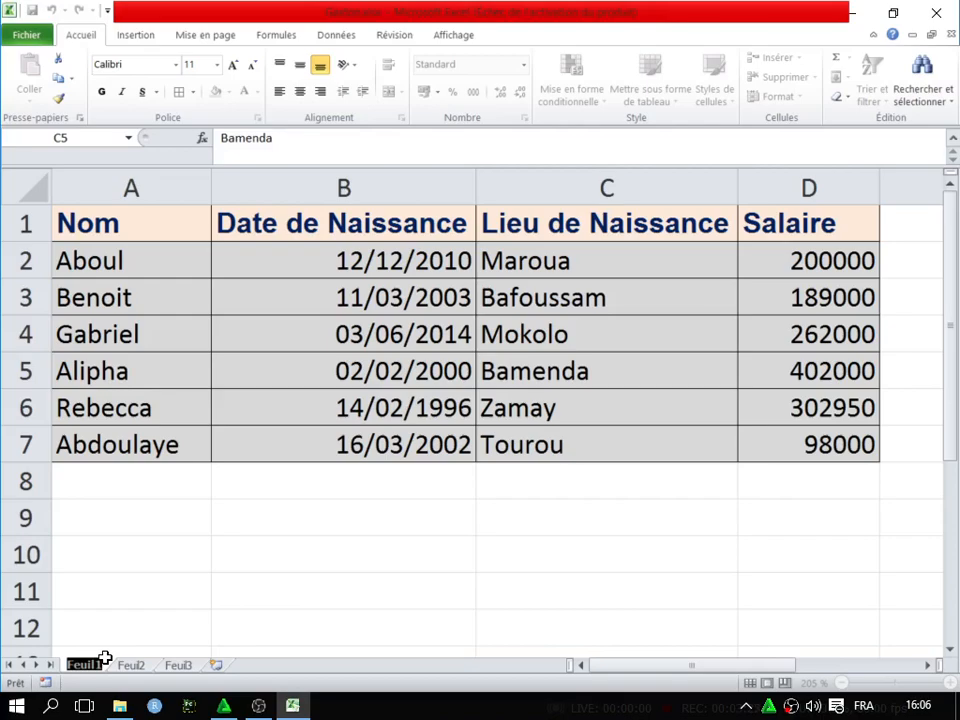
pyautogui.write('E')
pyautogui.press('BackSpace')
pyautogui.press('BackSpace')
pyautogui.write('W')
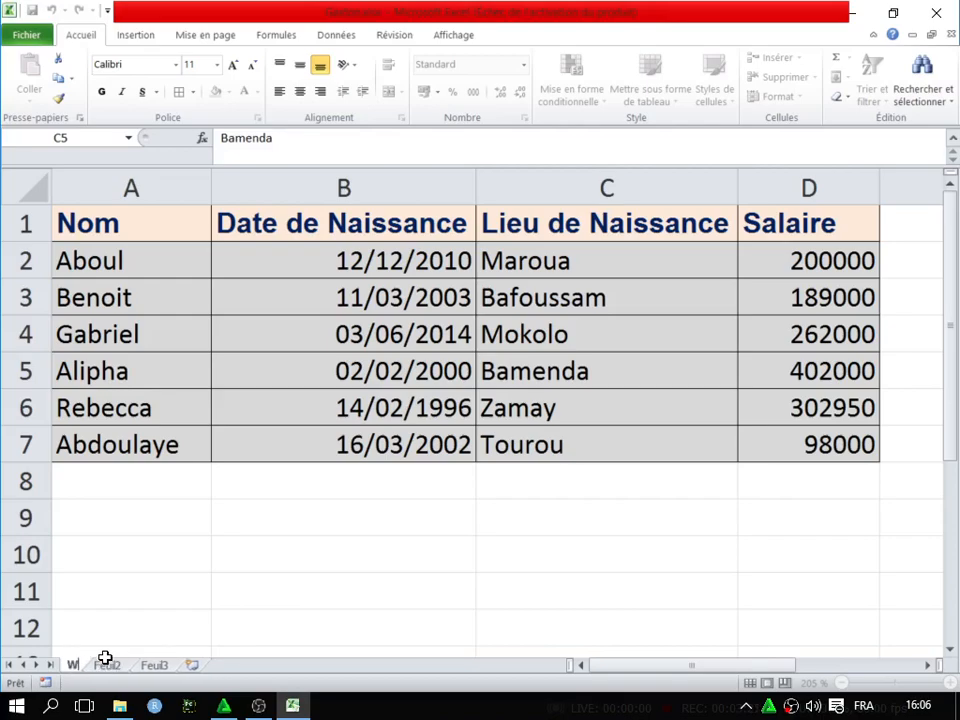
pyautogui.write('eekend')
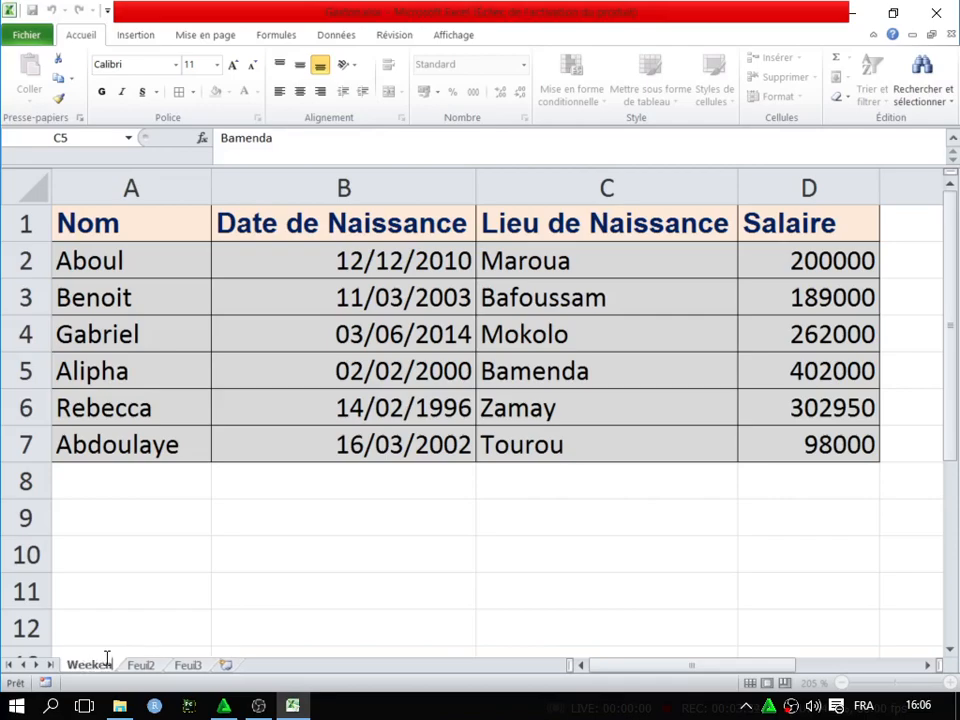
pyautogui.write(' Excel')
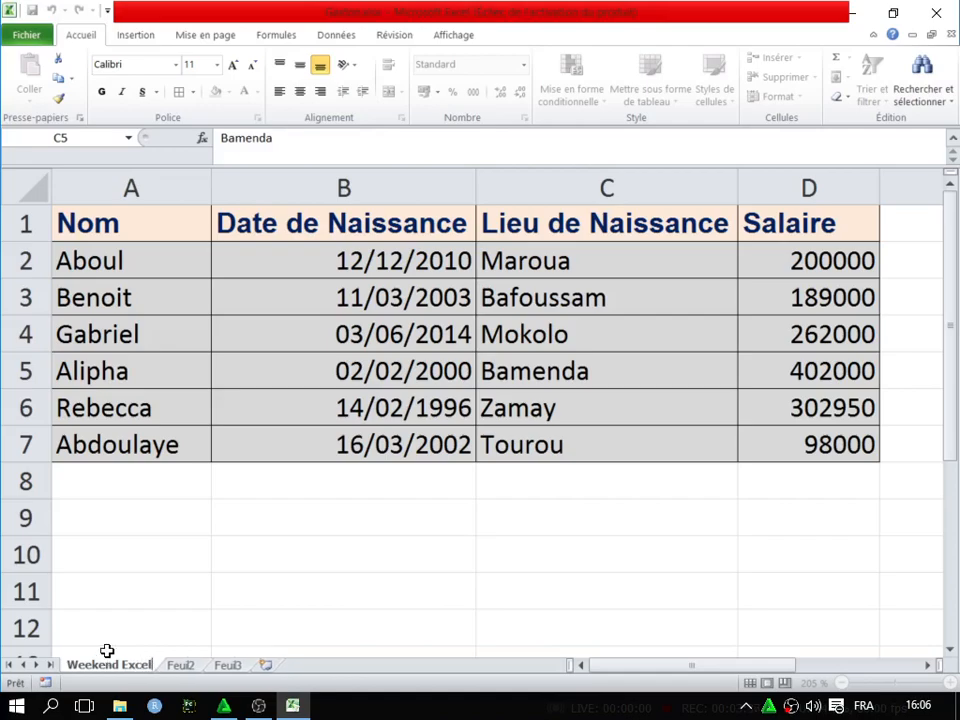
pyautogui.click(156, 628)
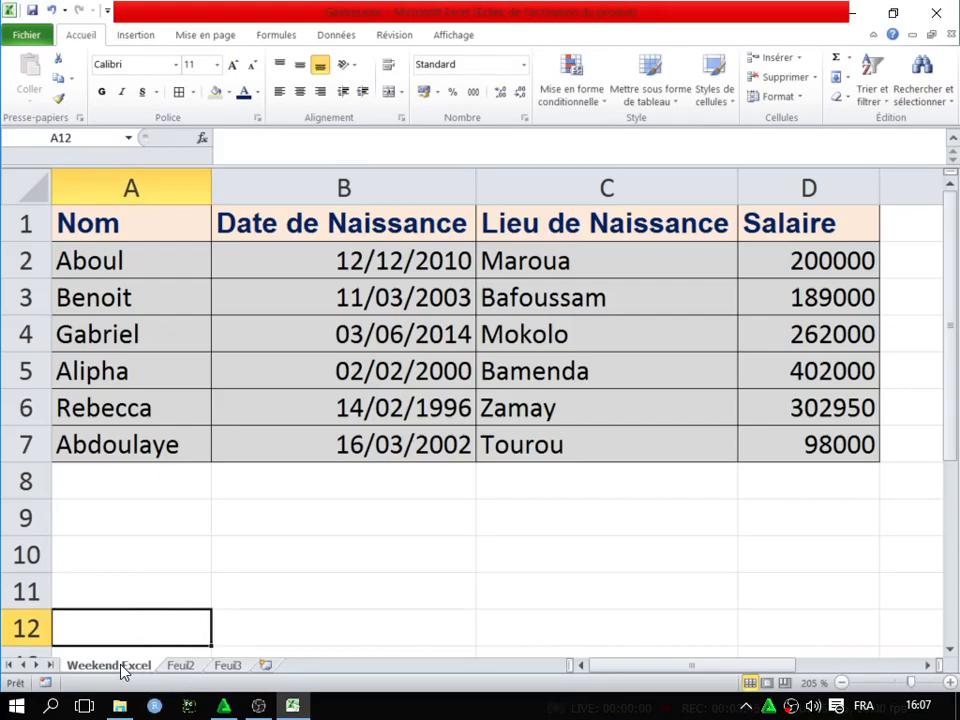
# Step: View the sheets Feuil2 and Feuil3, returning to Feuil2
pyautogui.click(180, 667)
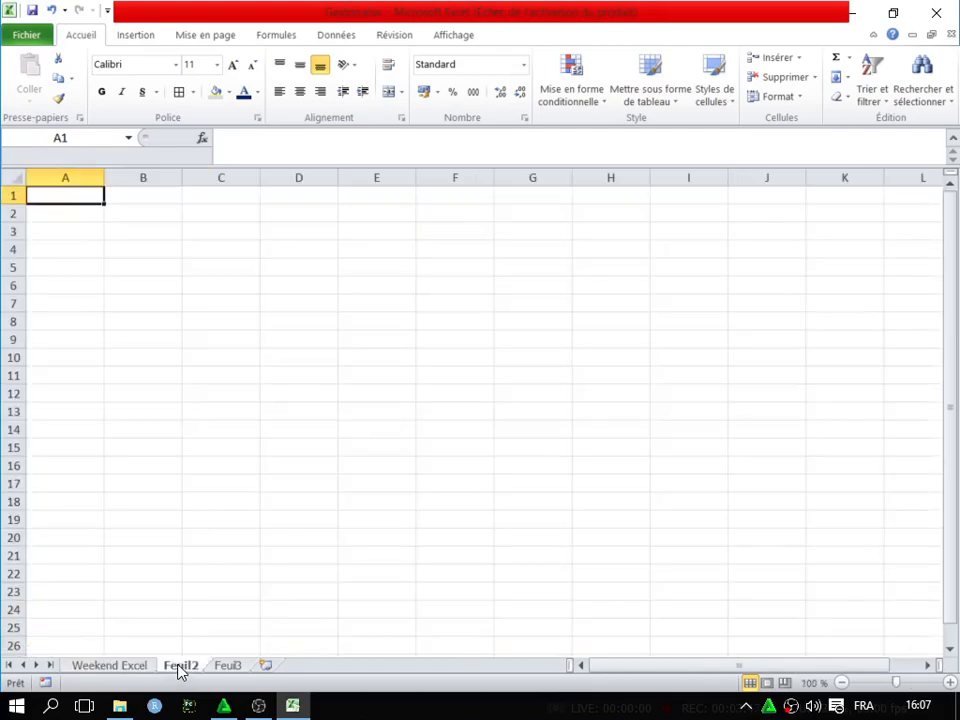
pyautogui.keyDown('ctrl'); pyautogui.scroll(7, 376, 598); pyautogui.keyUp('ctrl')
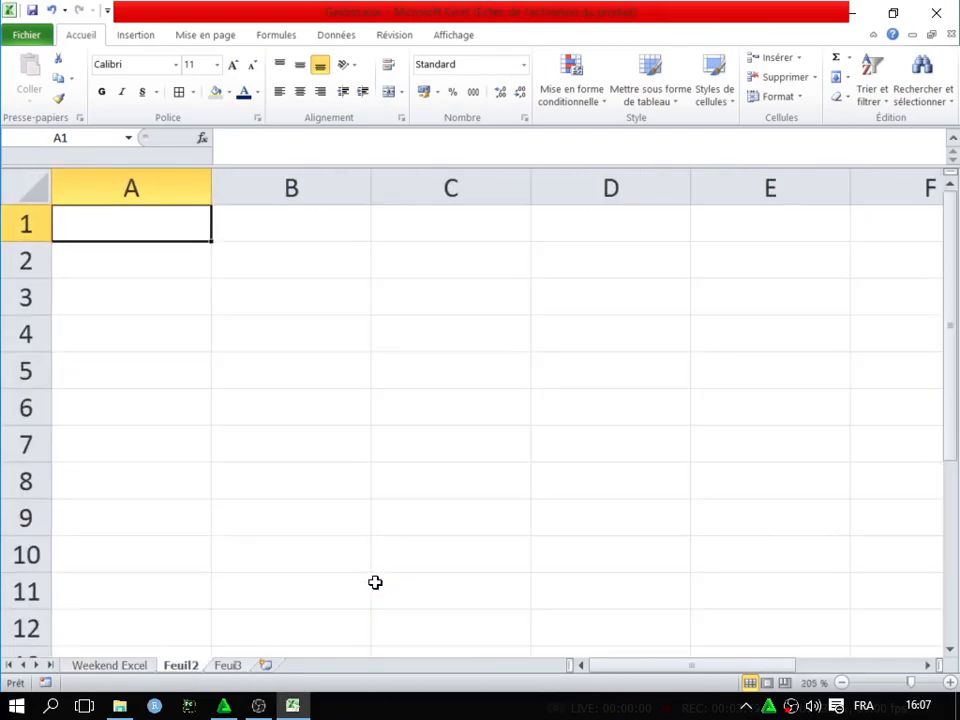
pyautogui.click(236, 666)
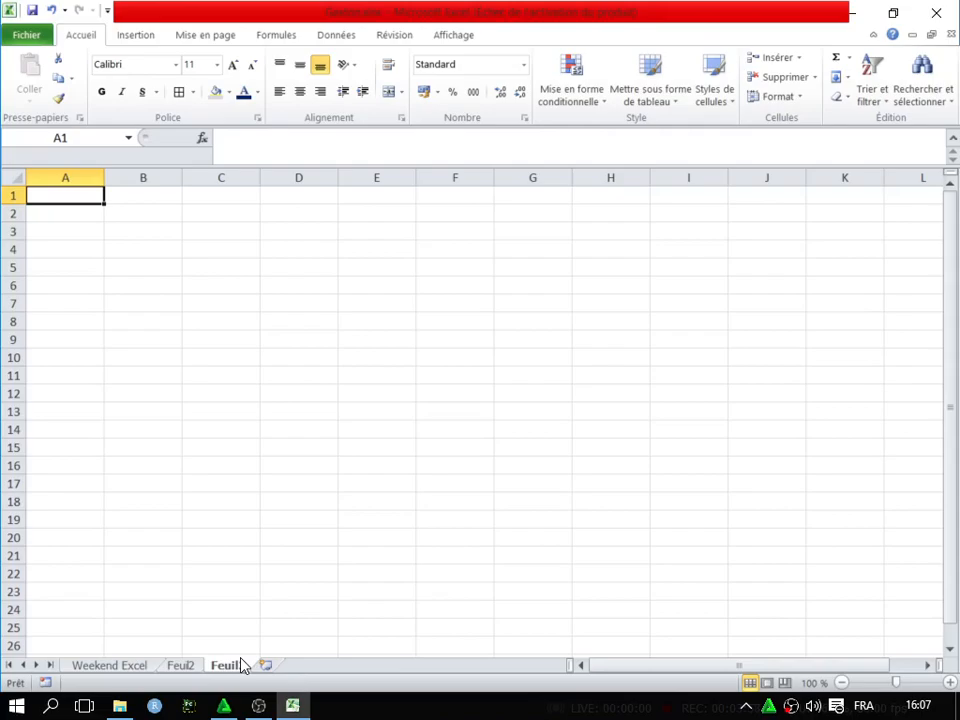
pyautogui.click(180, 665)
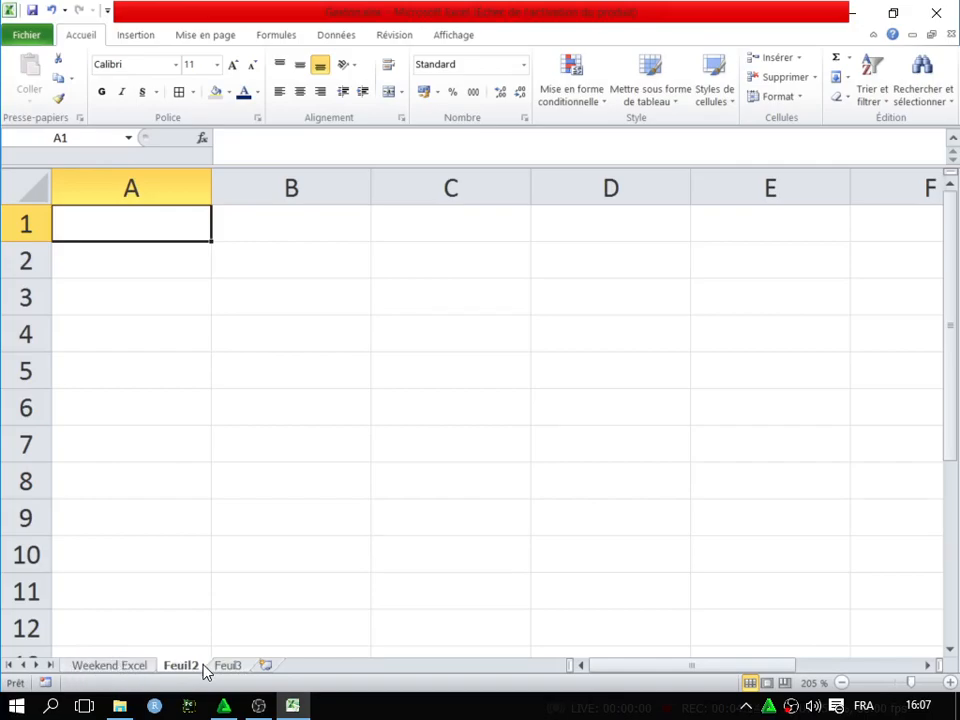
# Step: Add two new sheets after Feuil3 and return to the Weekend Excel sheet
pyautogui.click(266, 667)
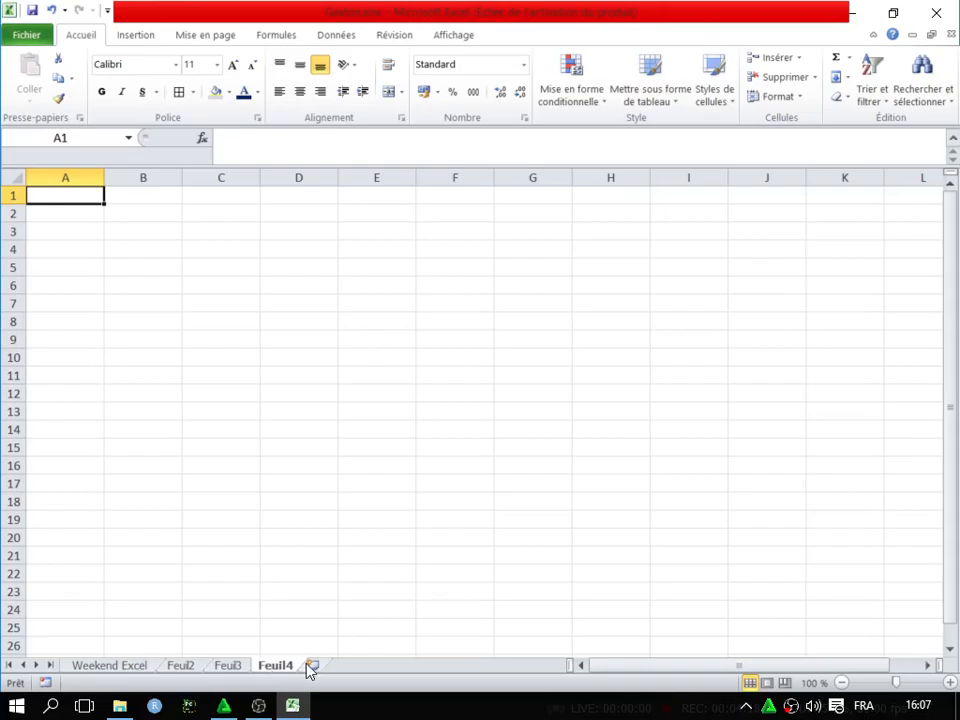
pyautogui.click(311, 668)
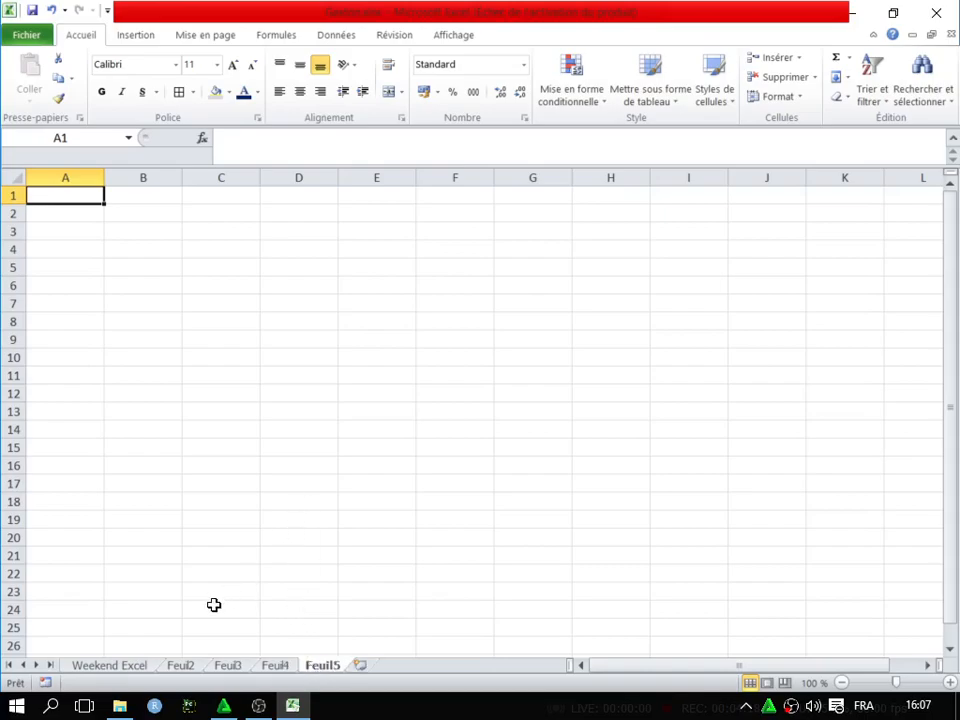
pyautogui.click(119, 668)
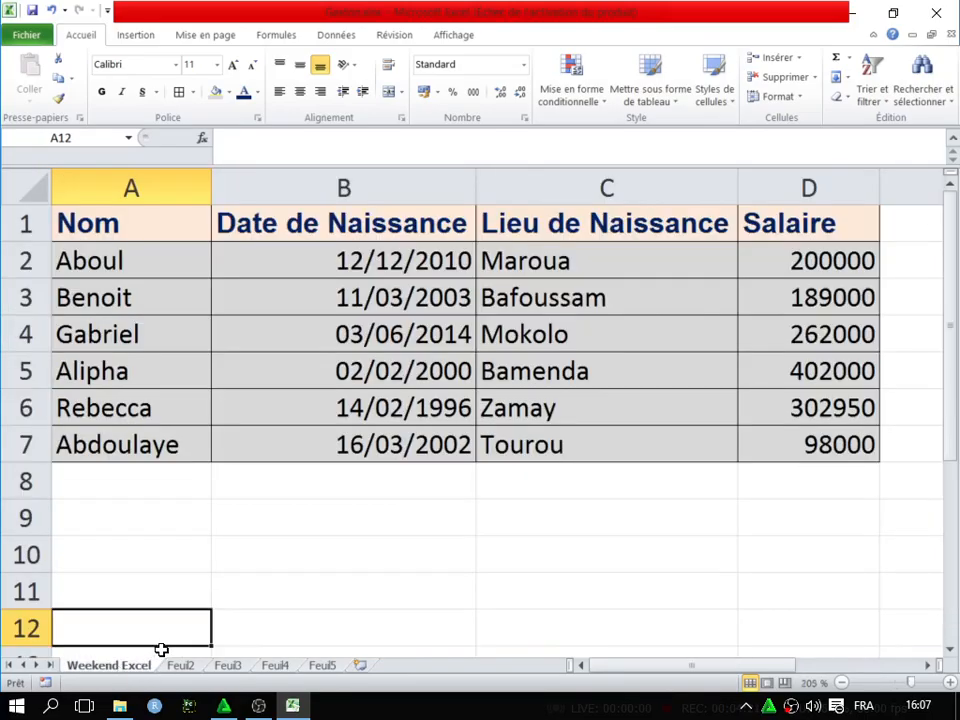